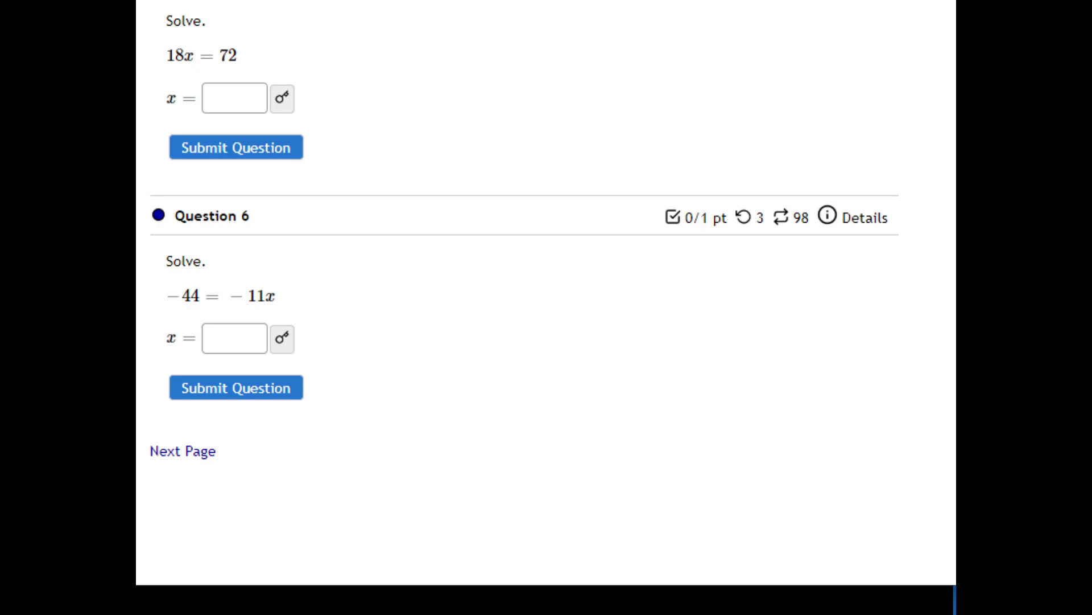
# Enter x = 4 for 18x = 72 (Question 5) and −44 = −11x (Question 6), submitting each
pyautogui.click(238, 90)
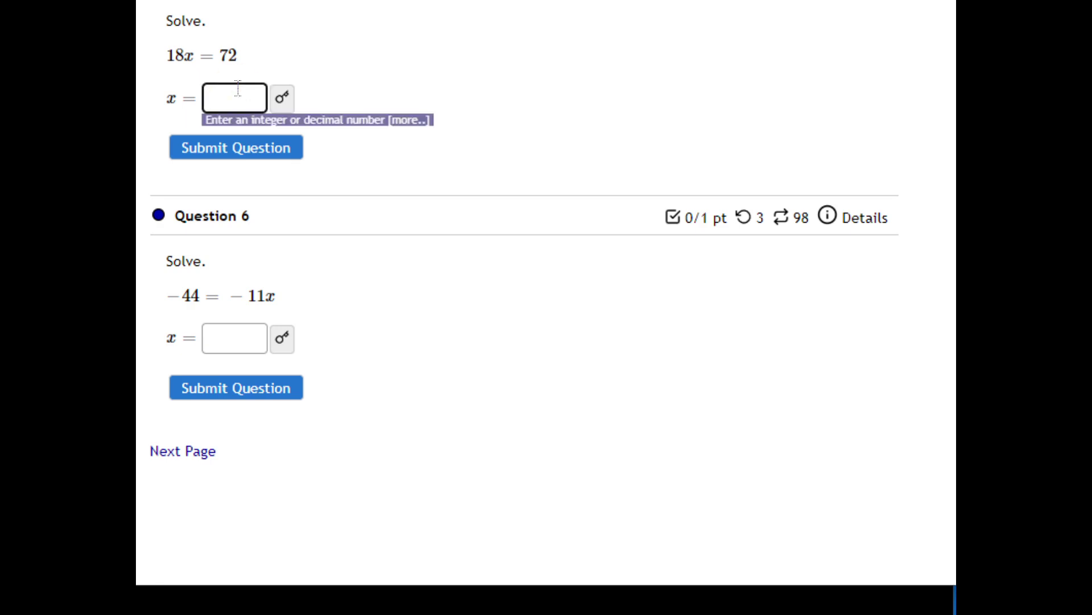
pyautogui.write('4')
pyautogui.click(245, 147)
pyautogui.scroll(-1, 252, 338)
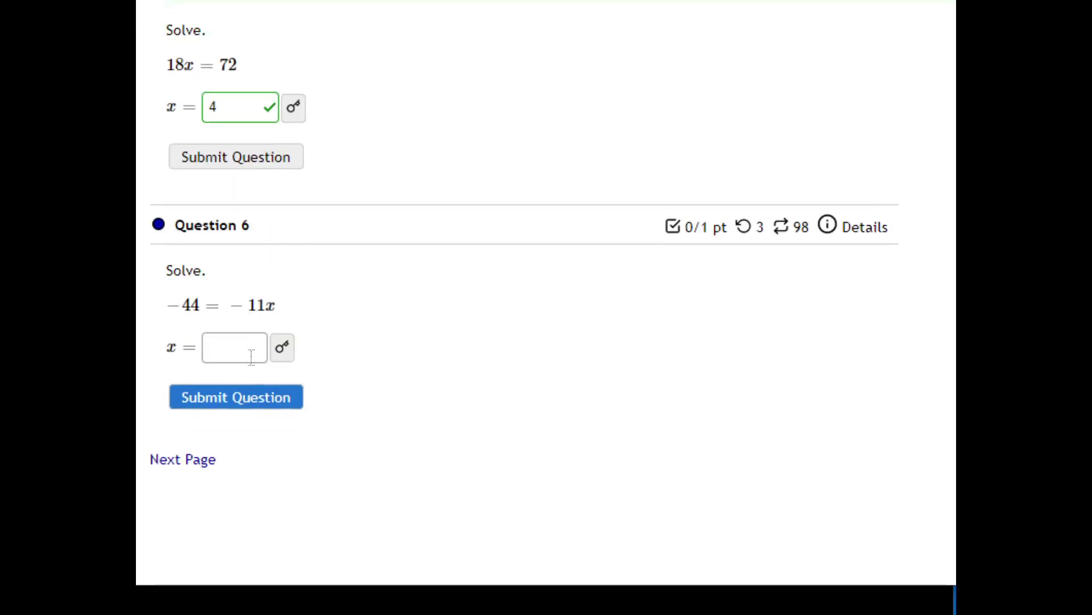
pyautogui.click(257, 350)
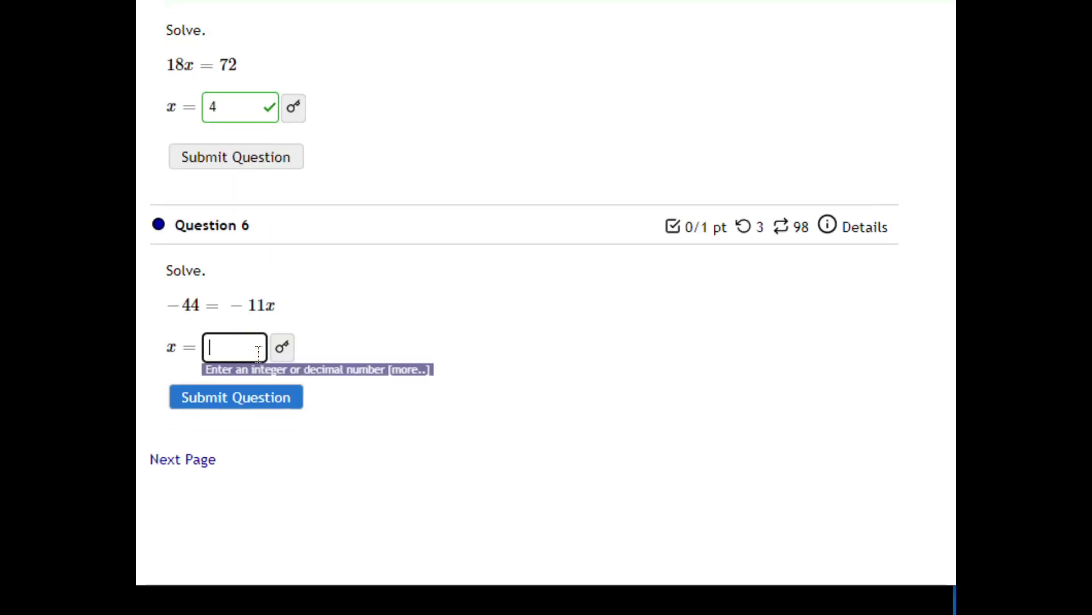
pyautogui.write('4')
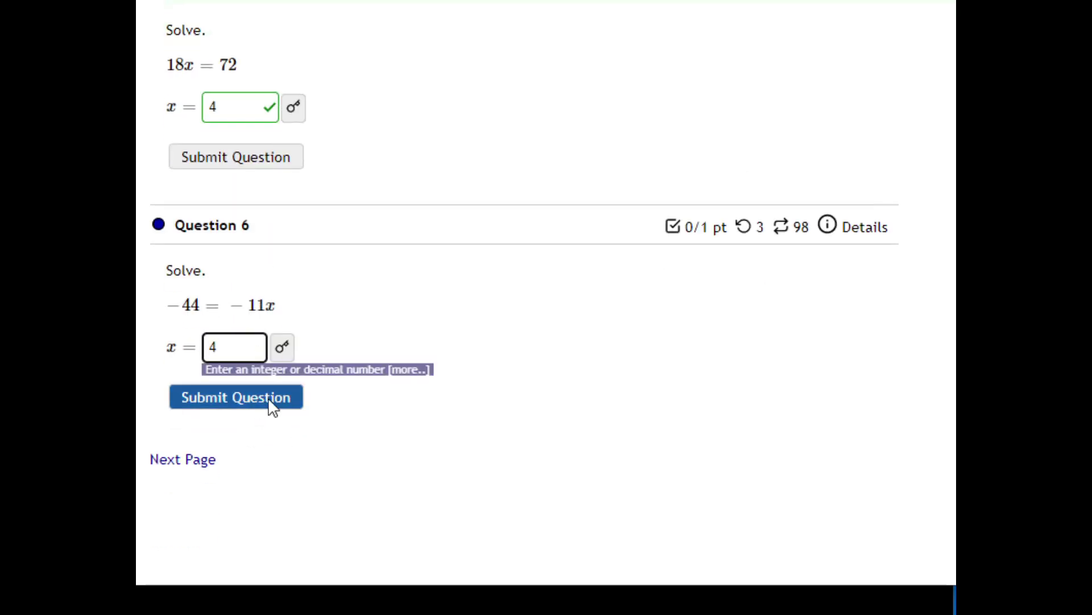
pyautogui.click(269, 398)
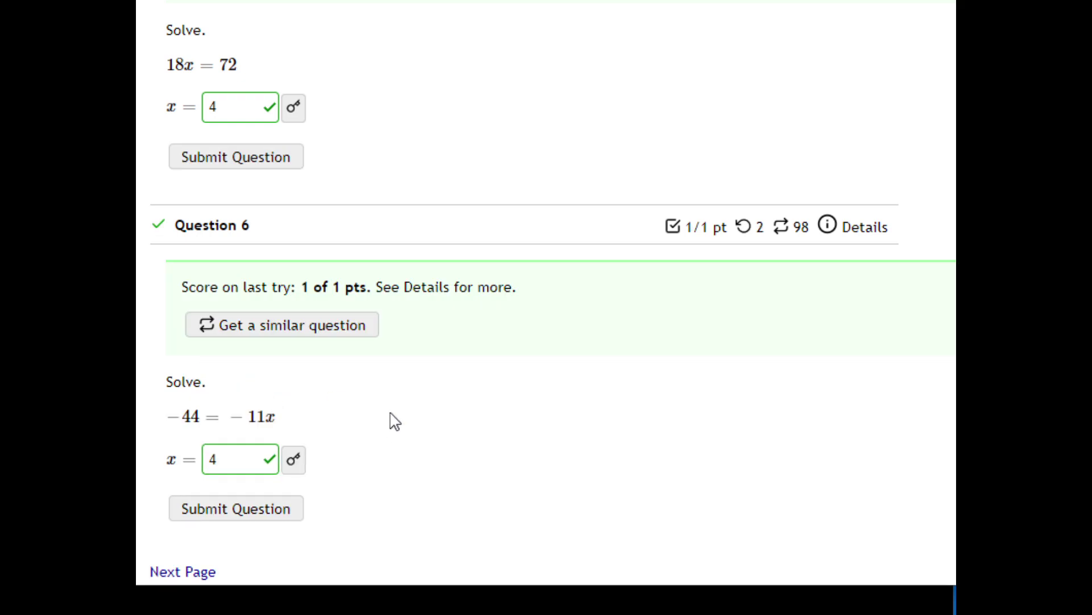